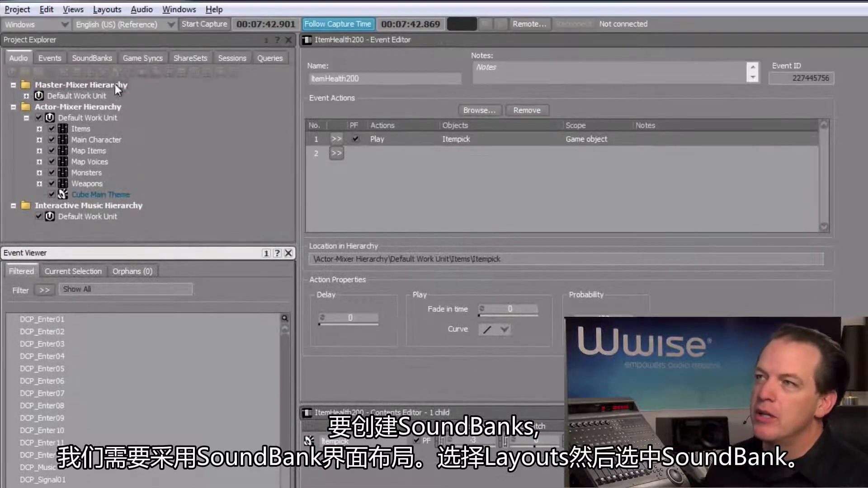
- Switch to the SoundBank layout and create a new SoundBank called Main in the Default Work Unit
click(108, 10)
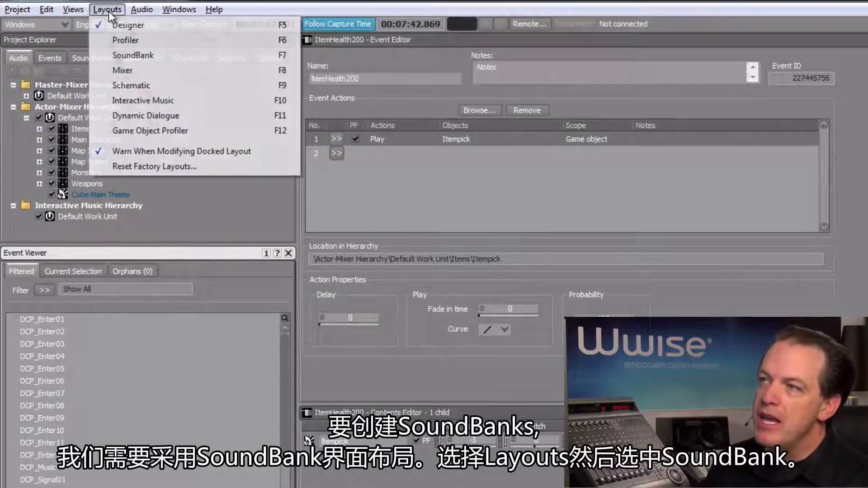
click(128, 58)
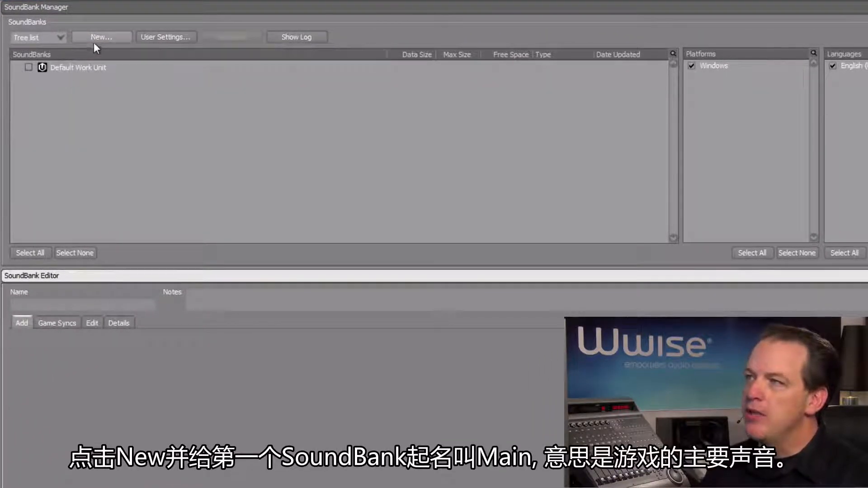
click(96, 39)
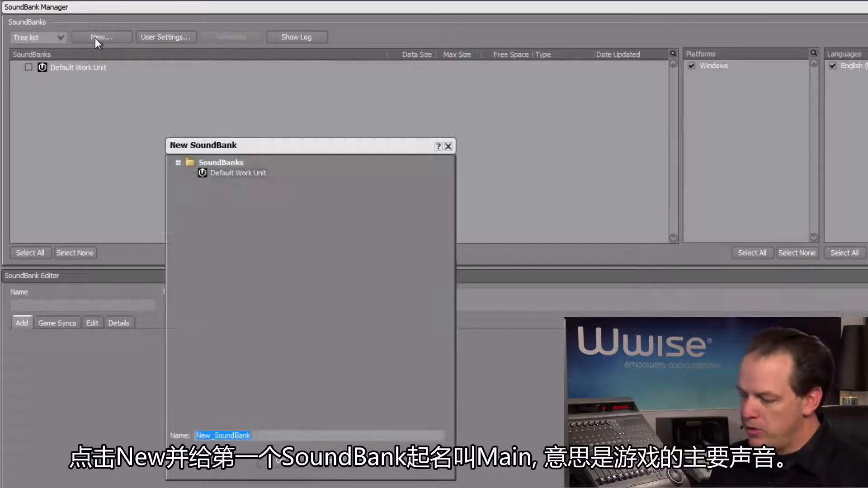
text(Main)
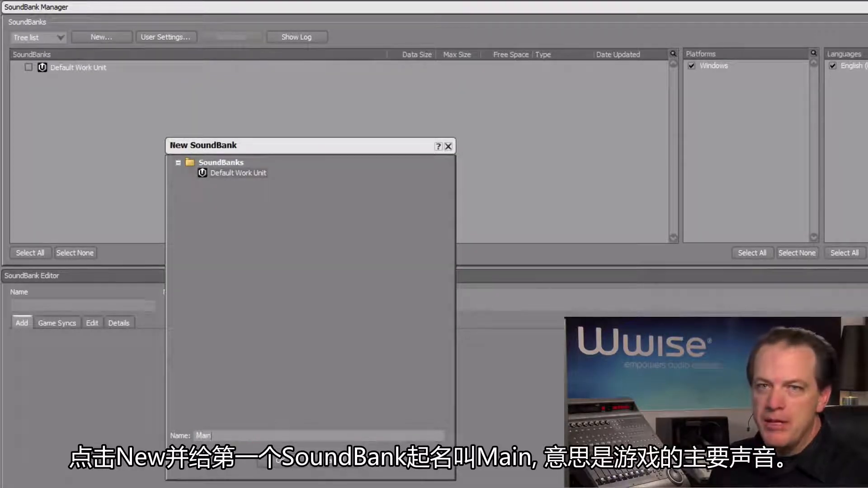
key(Return)
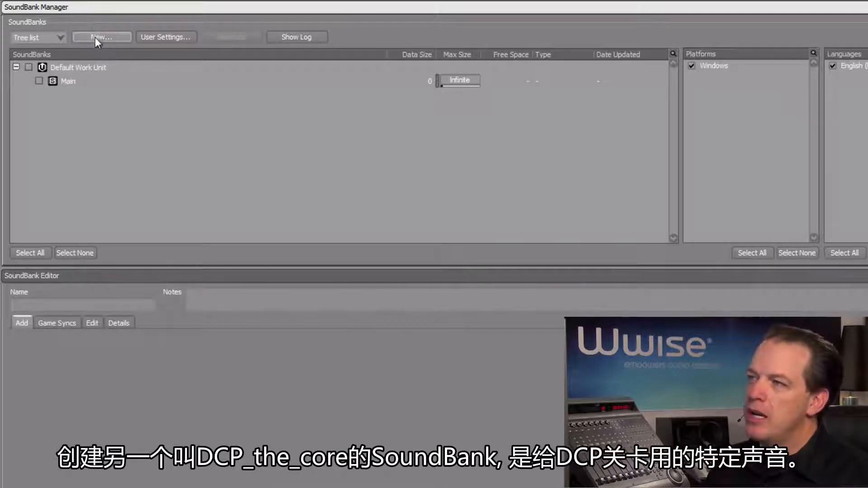
- Create a second SoundBank named DCP_the_core in the Default Work Unit
click(98, 39)
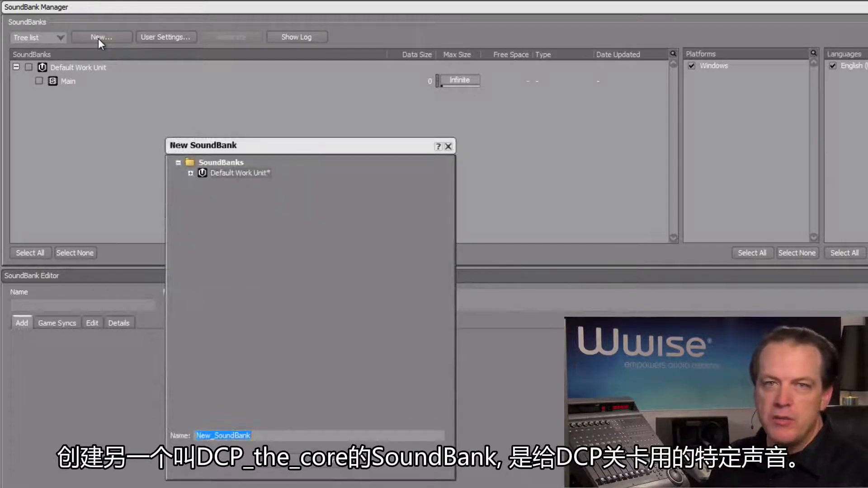
text(DC)
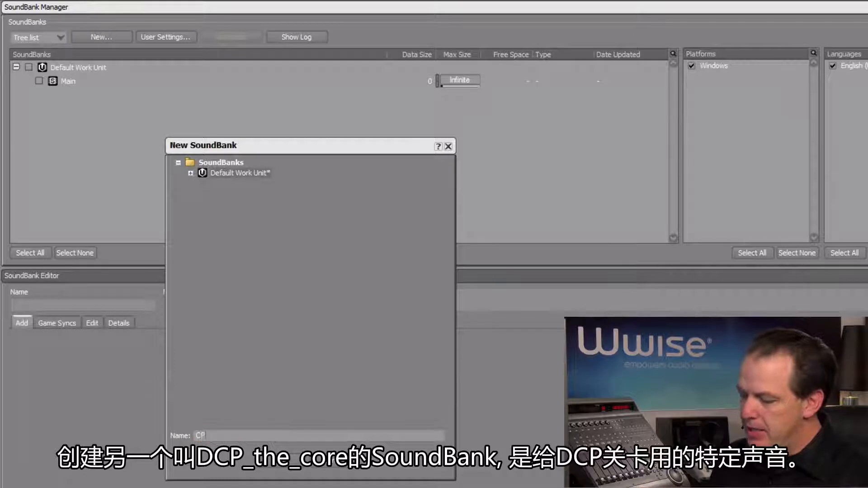
key(BackSpace)
key(BackSpace)
text(DC)
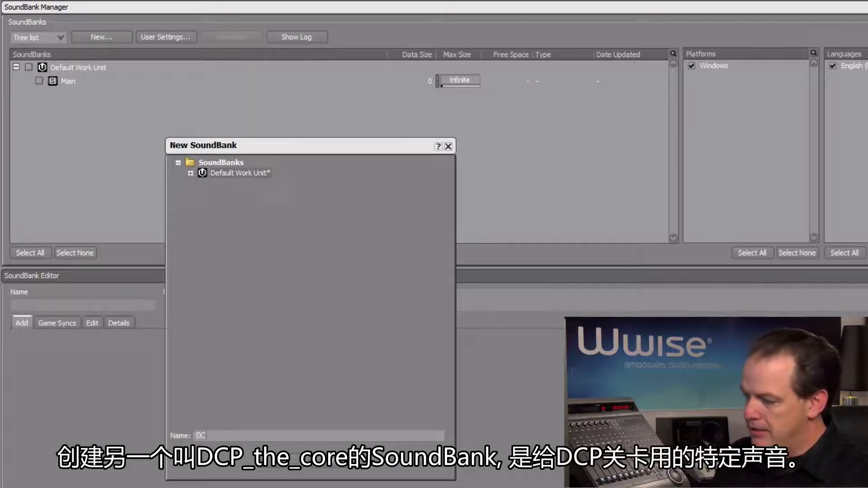
text(P_th)
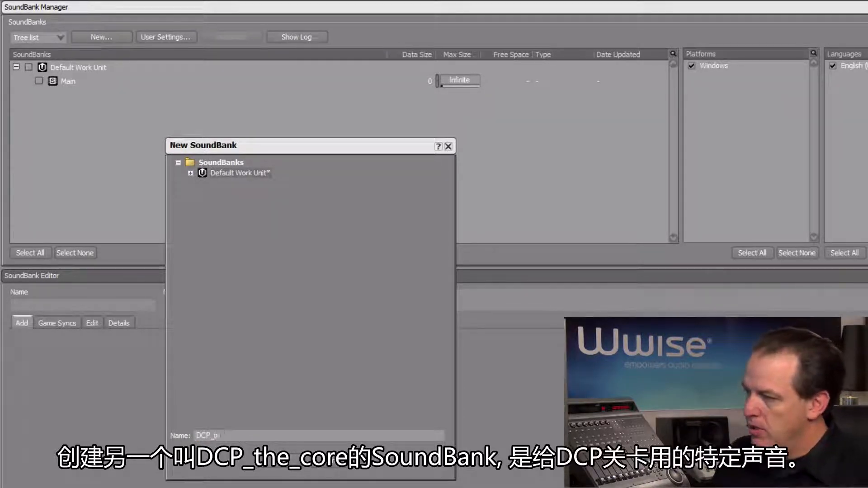
text(e_)
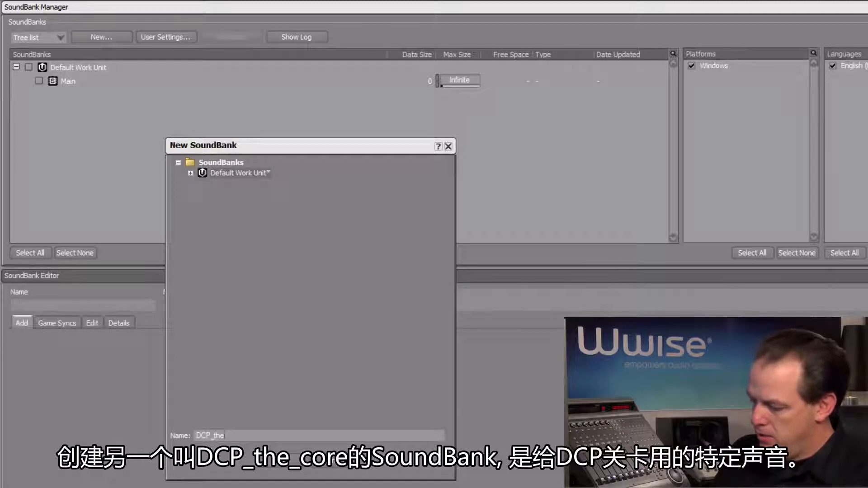
text(core)
key(Return)
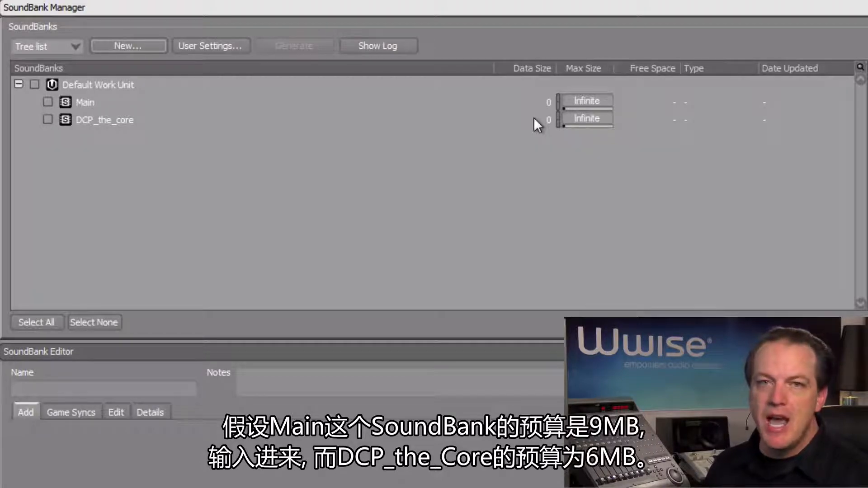
- Set the maximum size of the Main SoundBank to 9000000 and of DCP_the_core to 6000000
double_click(585, 102)
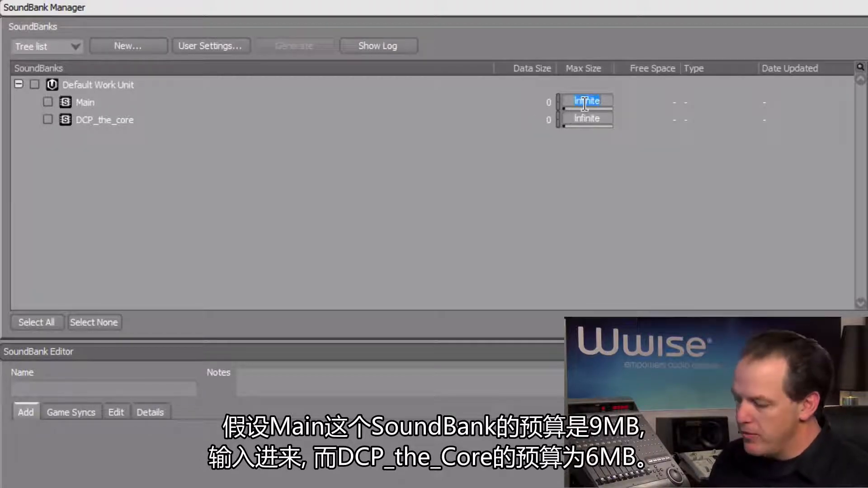
text(9000000)
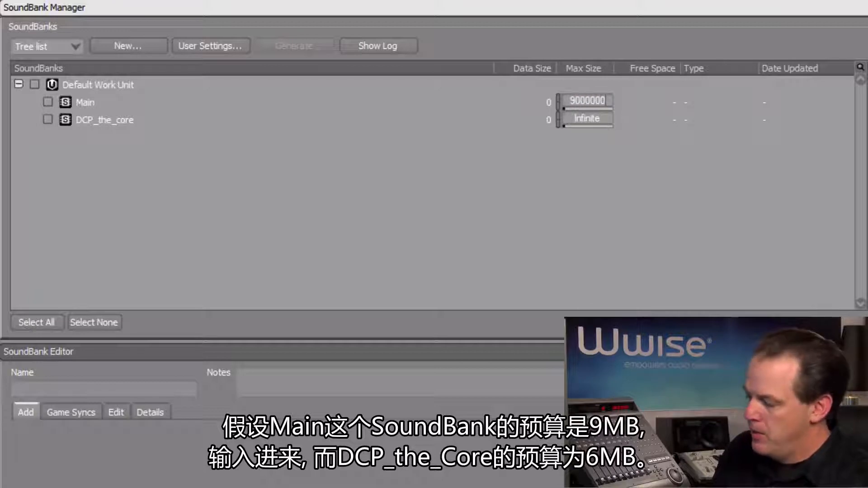
key(Return)
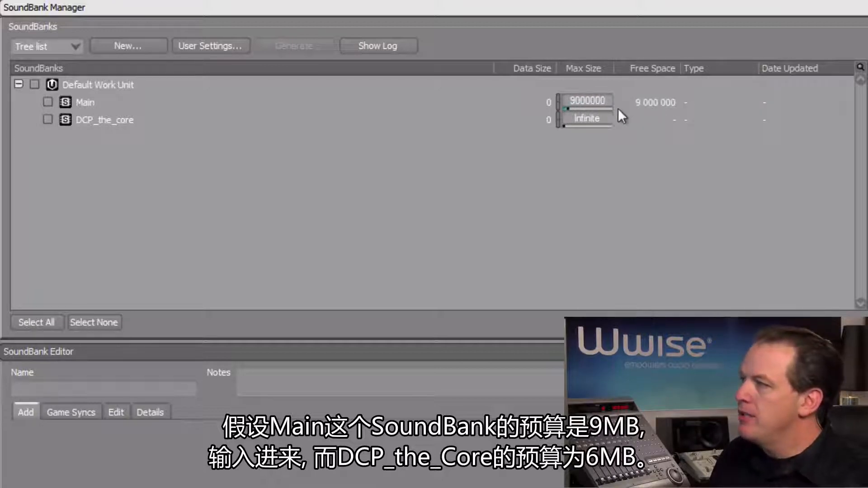
double_click(593, 118)
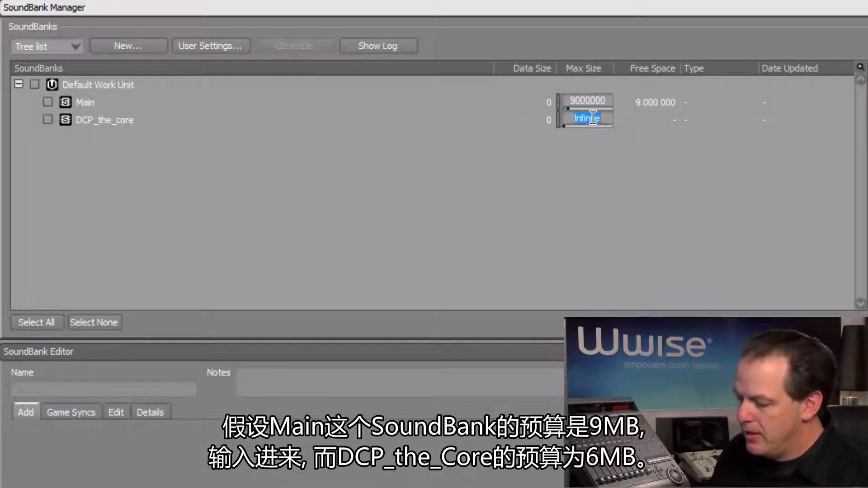
text(6000000)
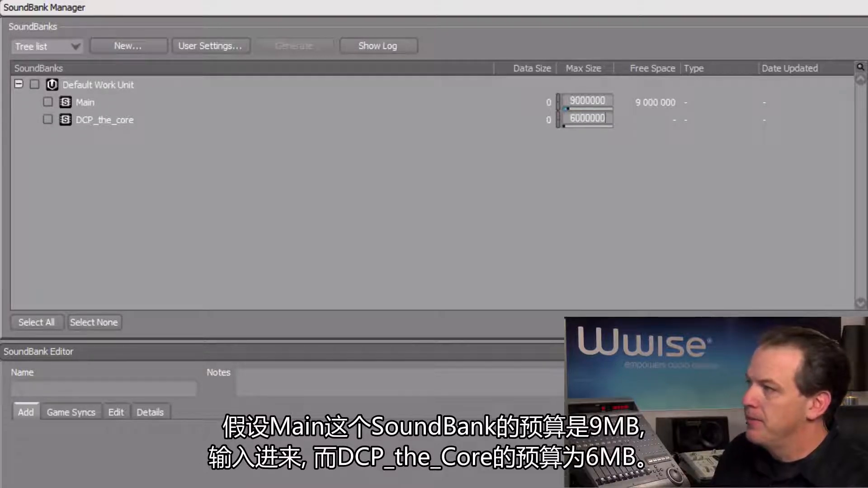
key(Return)
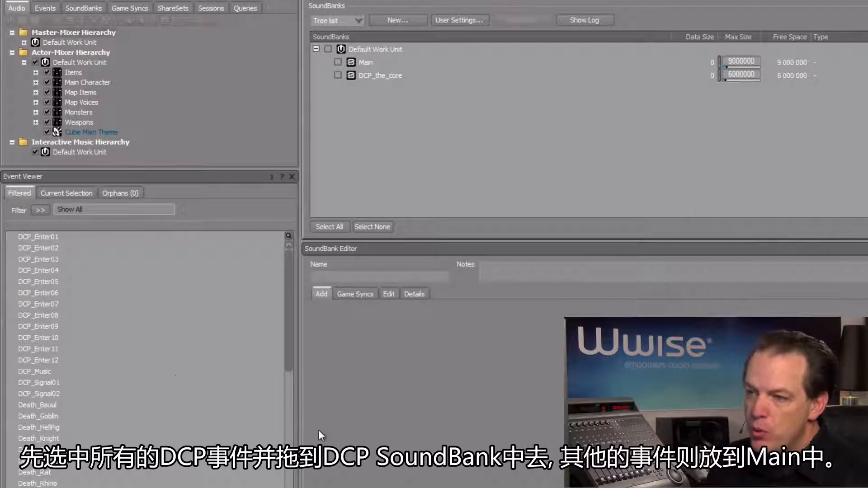
- Add all the DCP events, from DCP_Enter01 through DCP_Signal02, to the DCP_the_core SoundBank
click(39, 237)
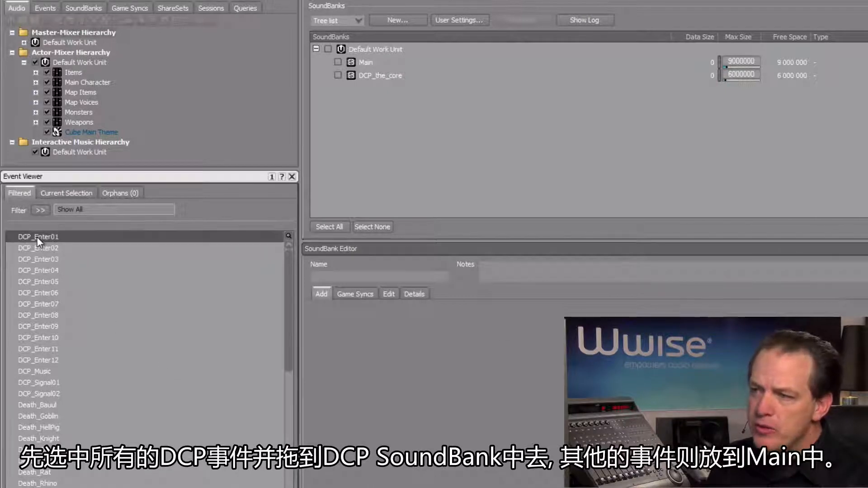
shift+click(31, 395)
drag(32, 281, 410, 77)
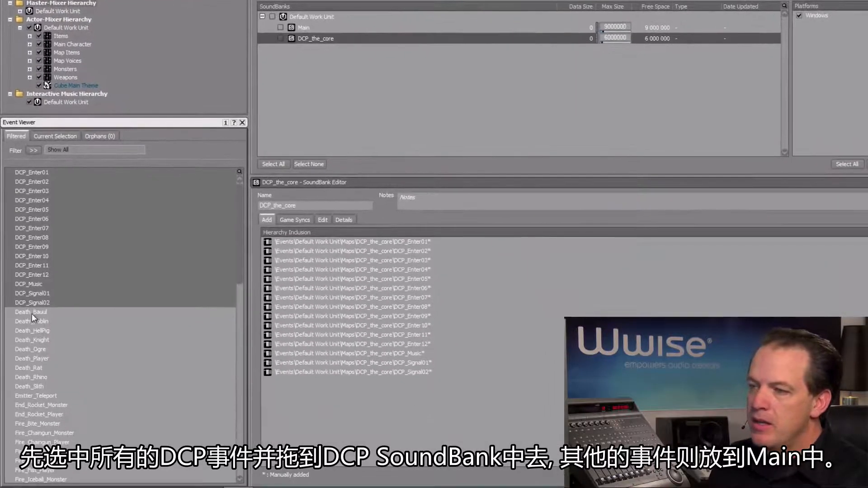
- Add all remaining events, from Death_Bauul to the end of the event list, to the Main SoundBank
click(32, 326)
drag(237, 286, 238, 389)
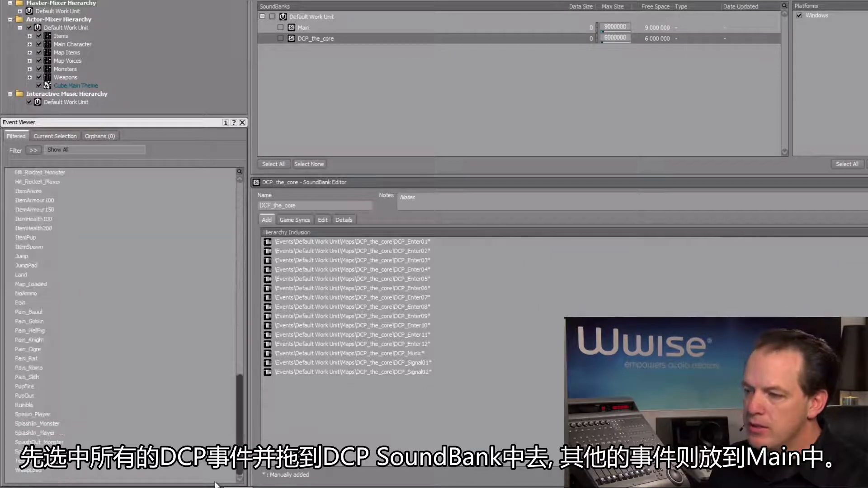
shift+click(33, 409)
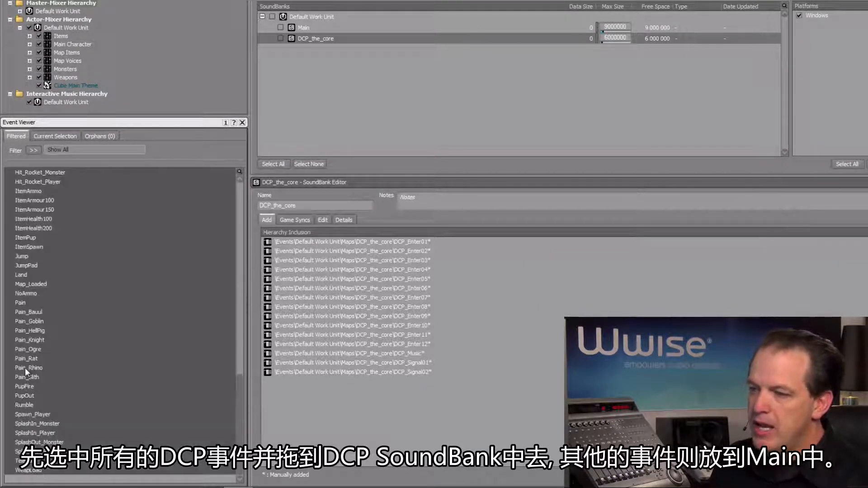
drag(26, 368, 312, 25)
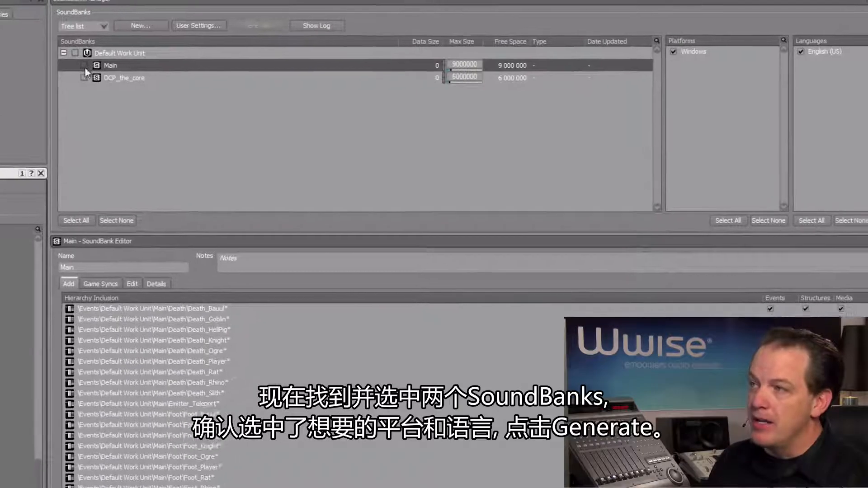
- Include both the Main and DCP_the_core SoundBanks, generate them for Windows, and dismiss the generation report
click(281, 27)
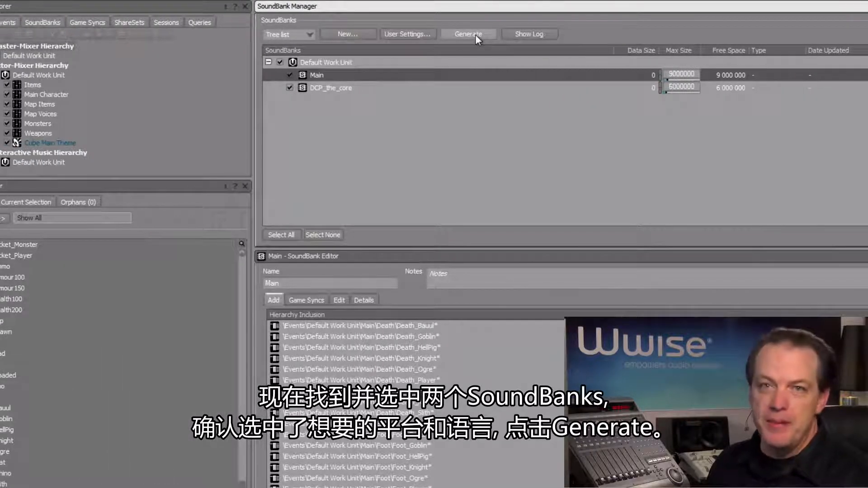
click(469, 35)
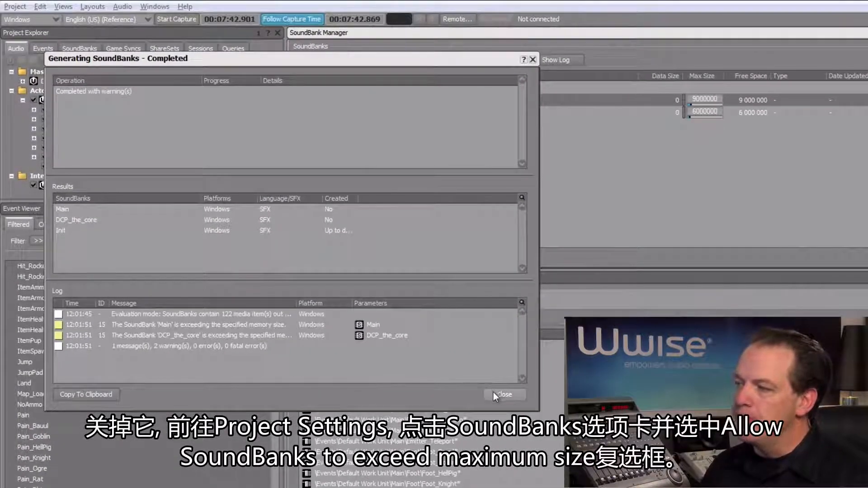
click(494, 390)
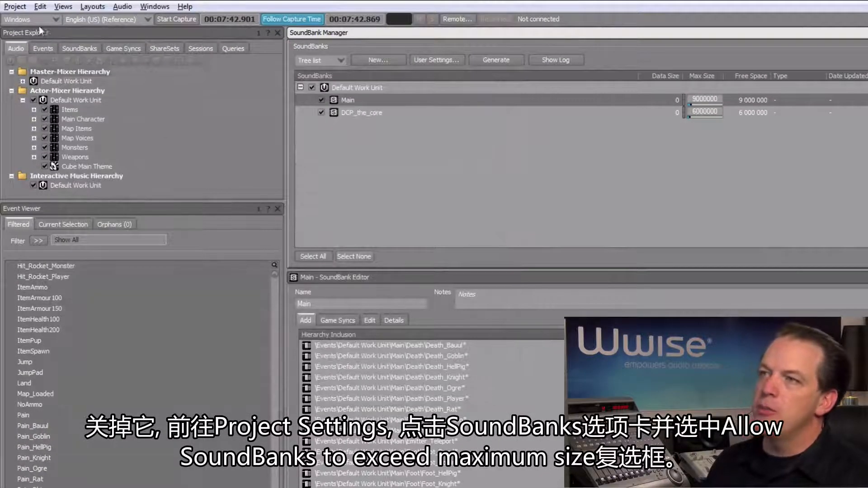
- Allow SoundBanks to exceed maximum size in the project settings, and generate both SoundBanks again, dismissing the report
click(21, 8)
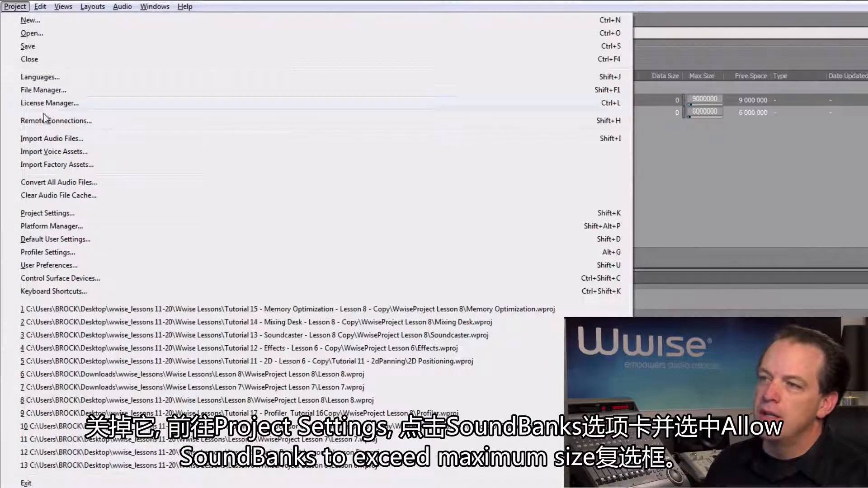
click(44, 215)
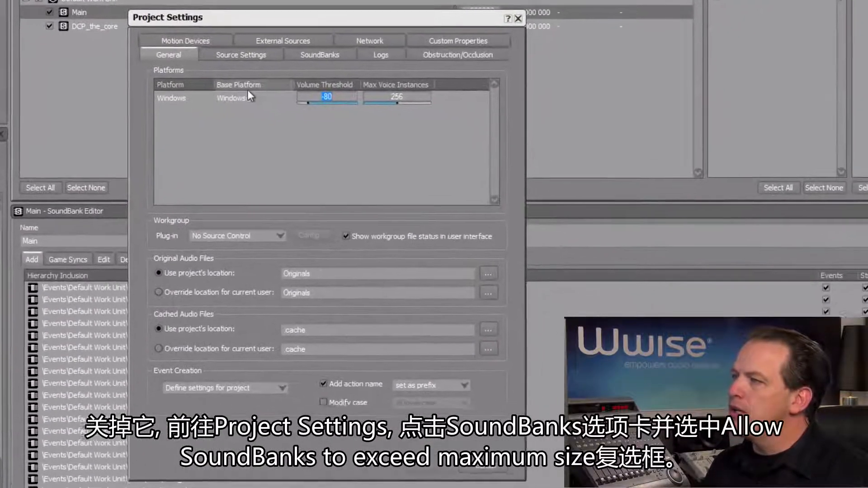
click(306, 59)
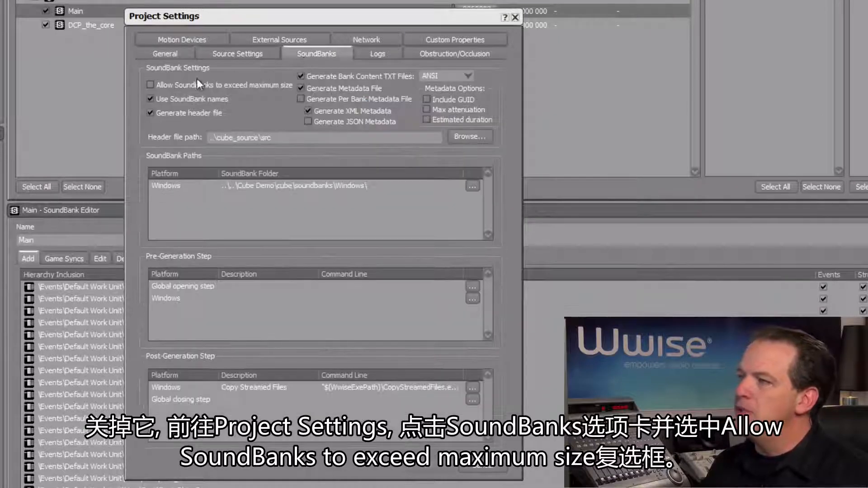
click(150, 86)
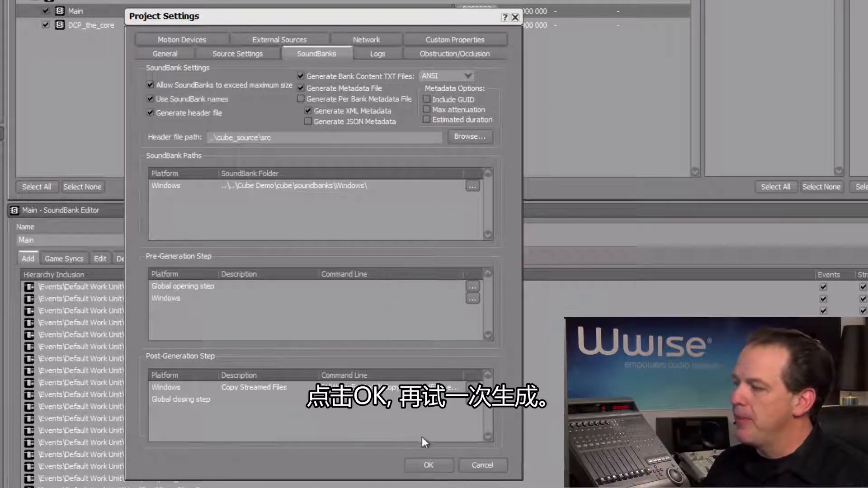
click(428, 465)
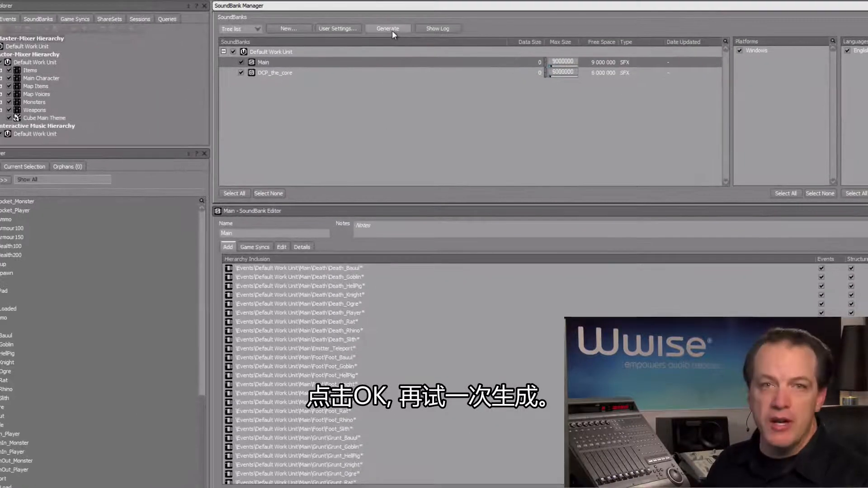
click(389, 29)
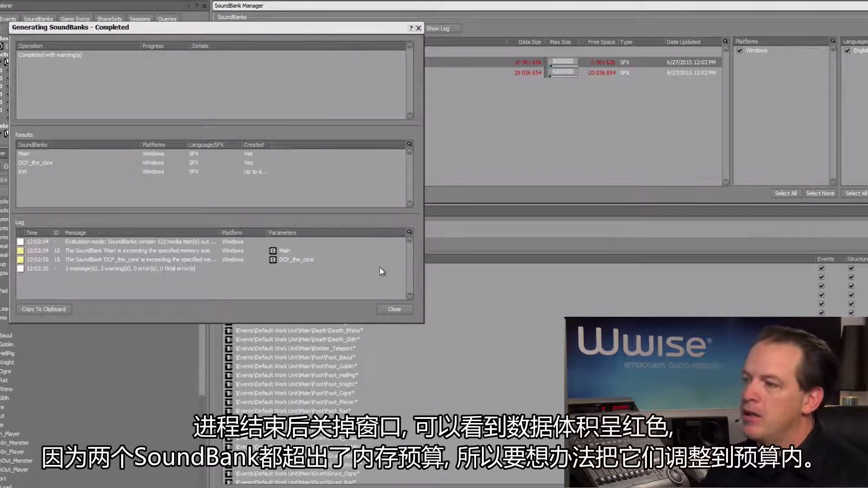
click(394, 310)
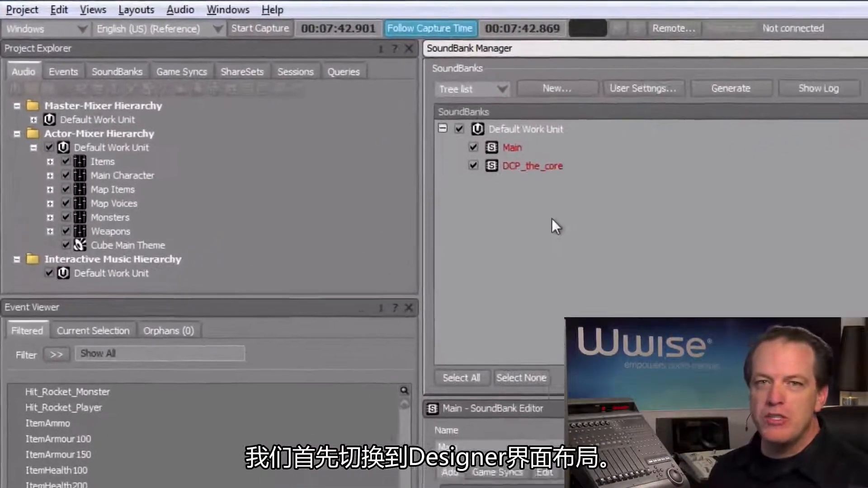
- Switch to the Designer layout and show the project's ShareSets
click(151, 9)
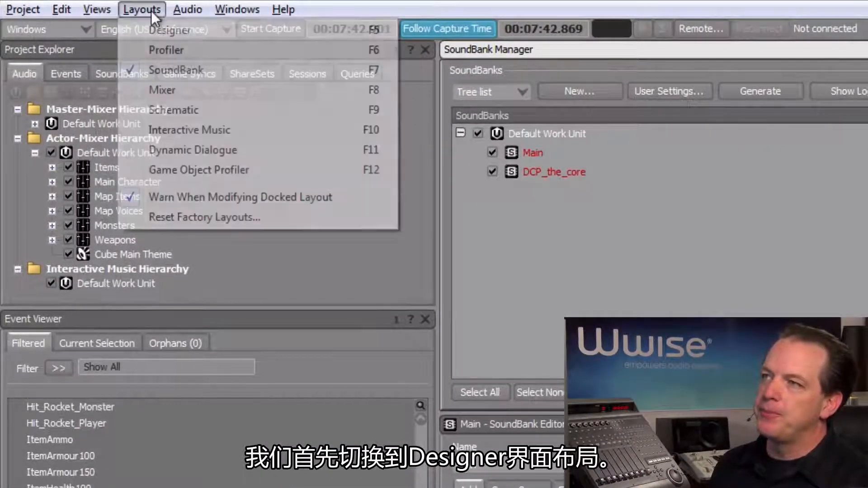
click(156, 29)
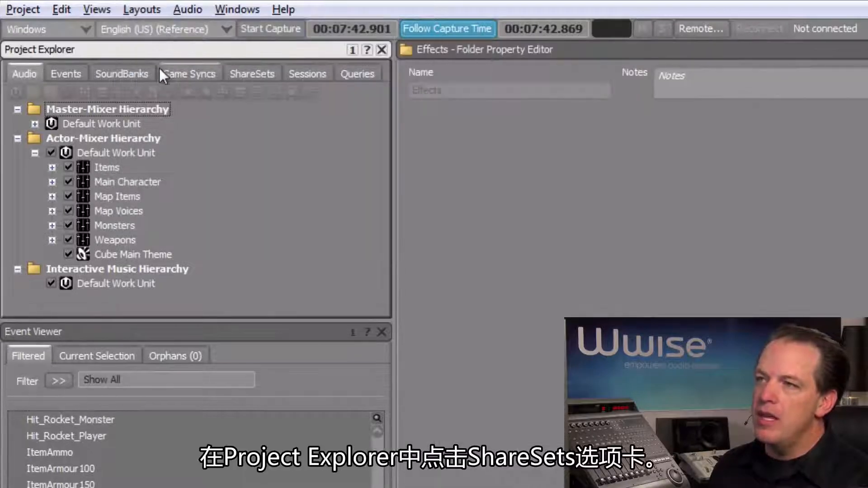
click(230, 78)
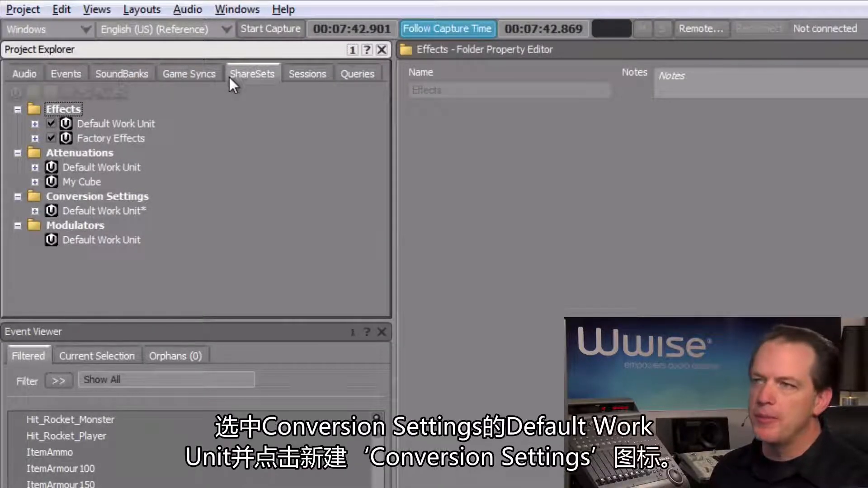
- Create a conversion settings ShareSet named SFX in the Default Work Unit under Conversion Settings
click(96, 211)
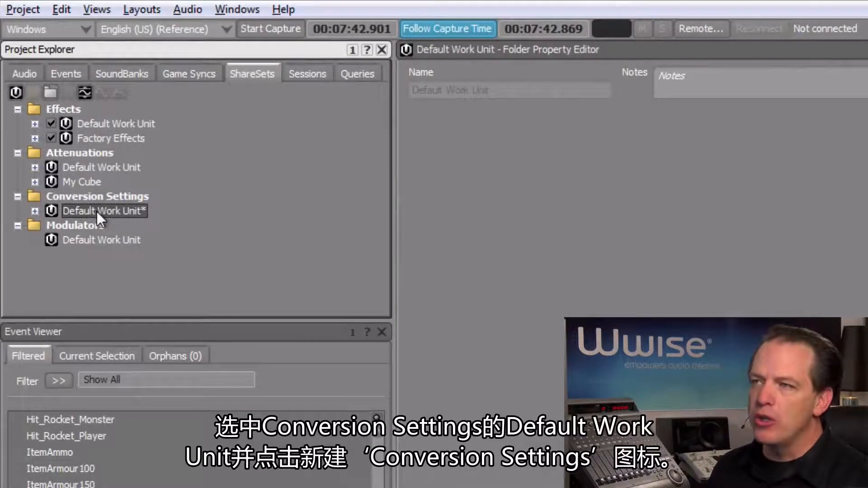
click(81, 96)
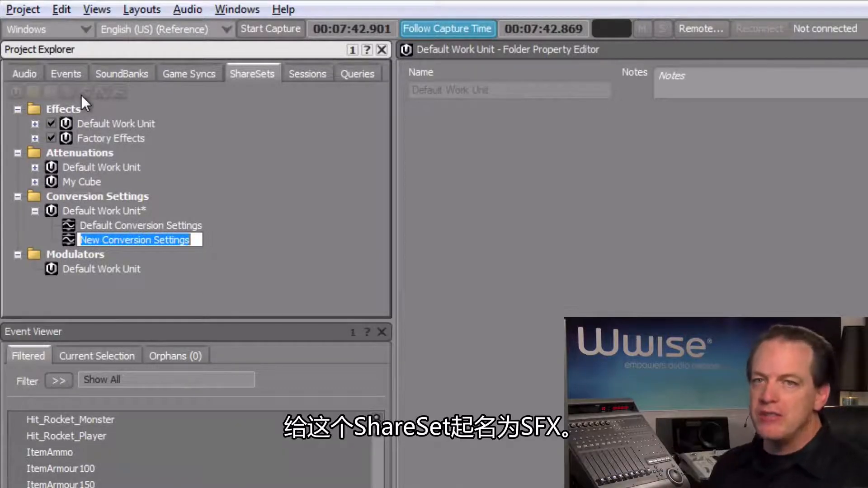
text(SFX)
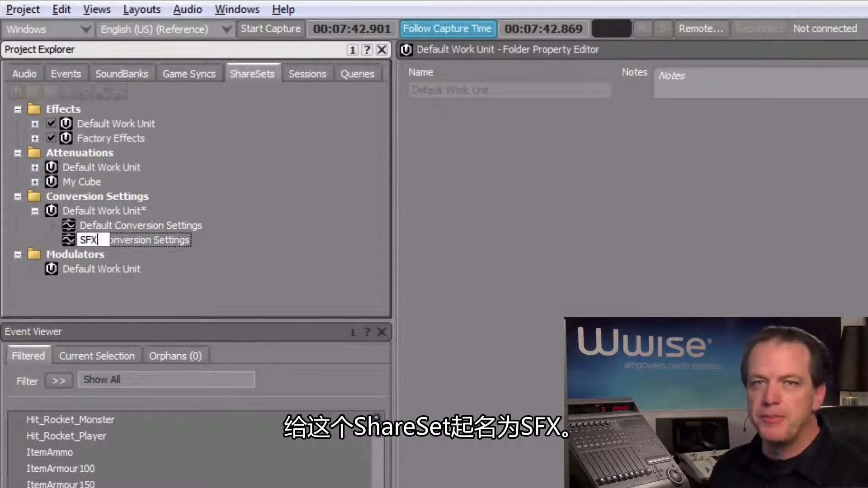
key(Return)
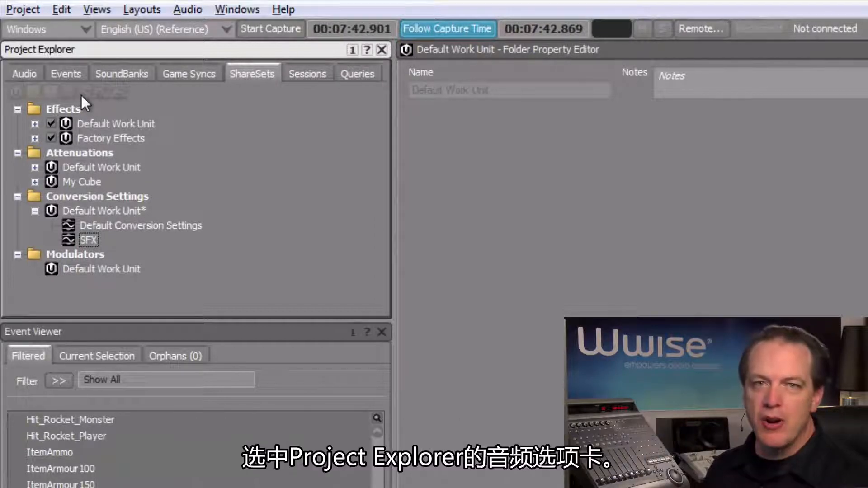
- Assign the SFX conversion settings ShareSet to the Weapons Actor-Mixer in its source settings
click(26, 76)
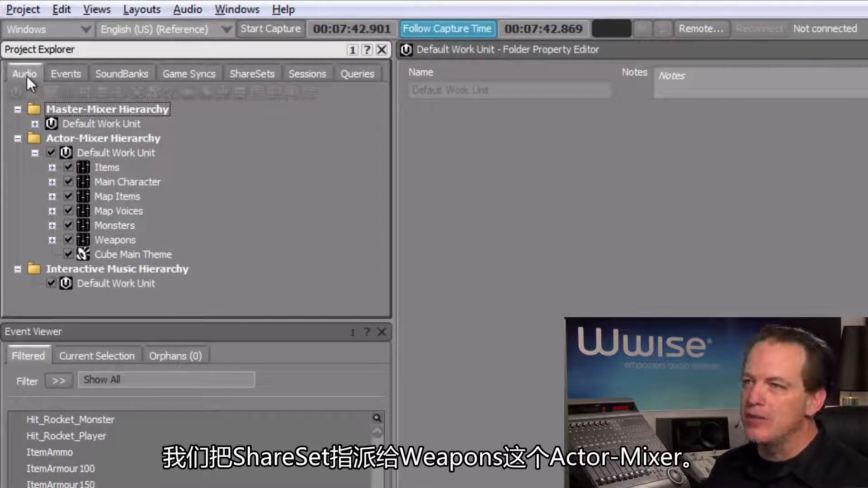
click(109, 237)
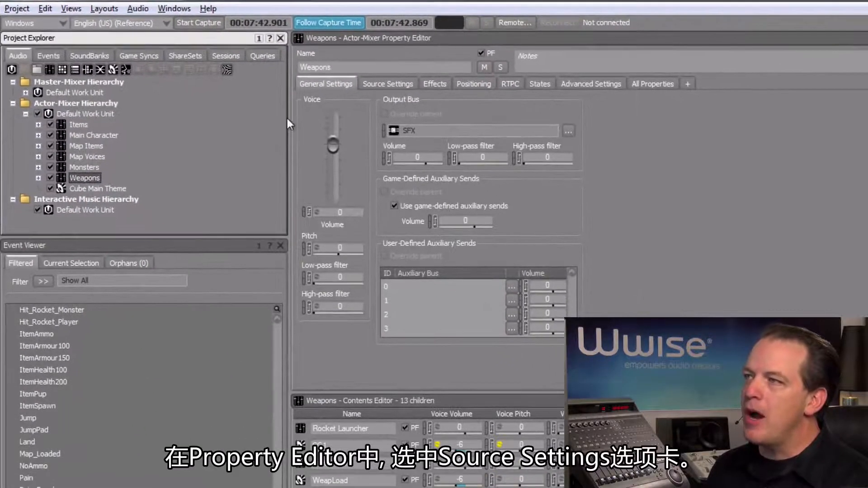
click(387, 84)
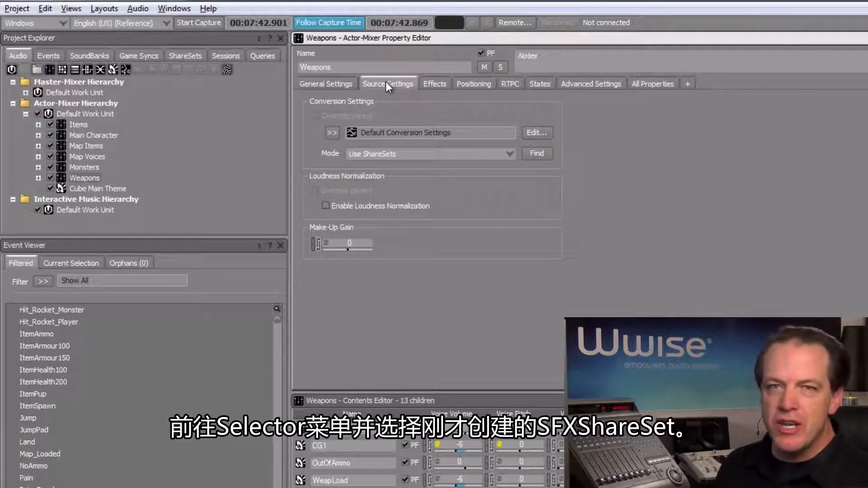
click(332, 133)
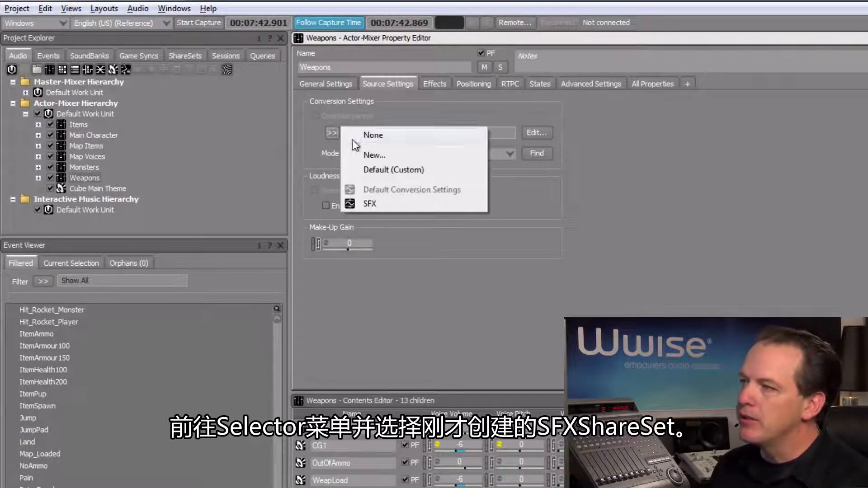
click(370, 204)
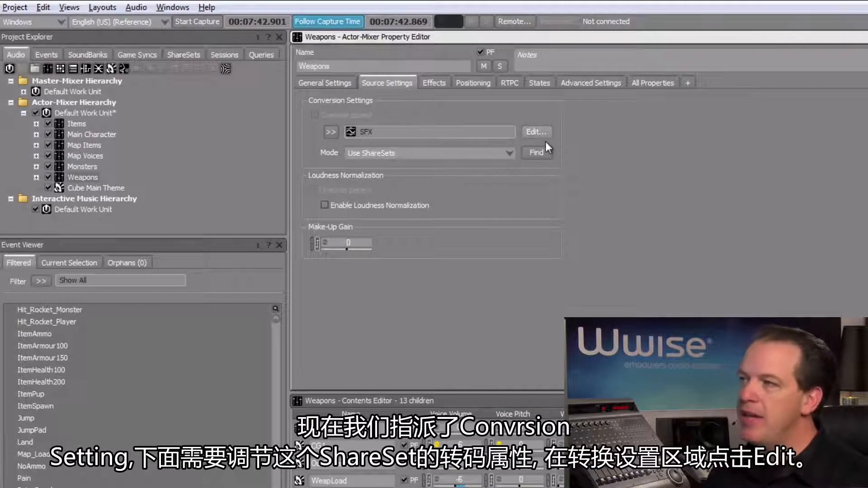
- Edit the SFX conversion settings to use the Vorbis format on Windows, and convert the audio sources for that platform
click(537, 132)
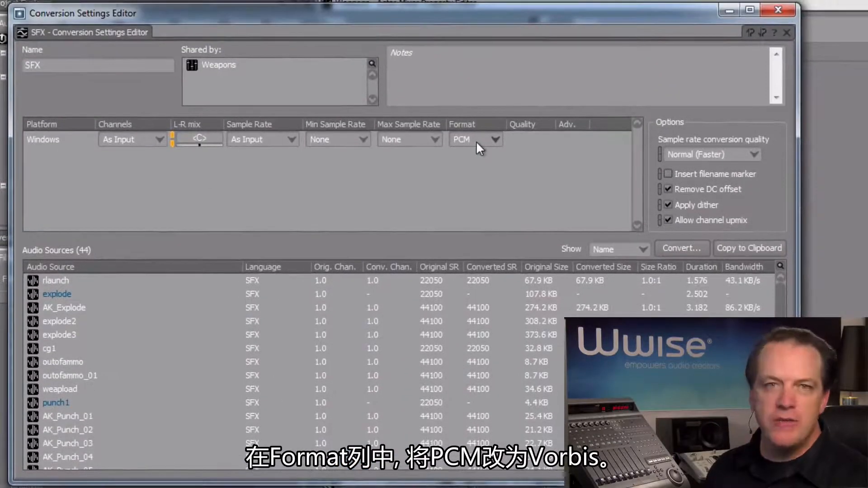
click(476, 140)
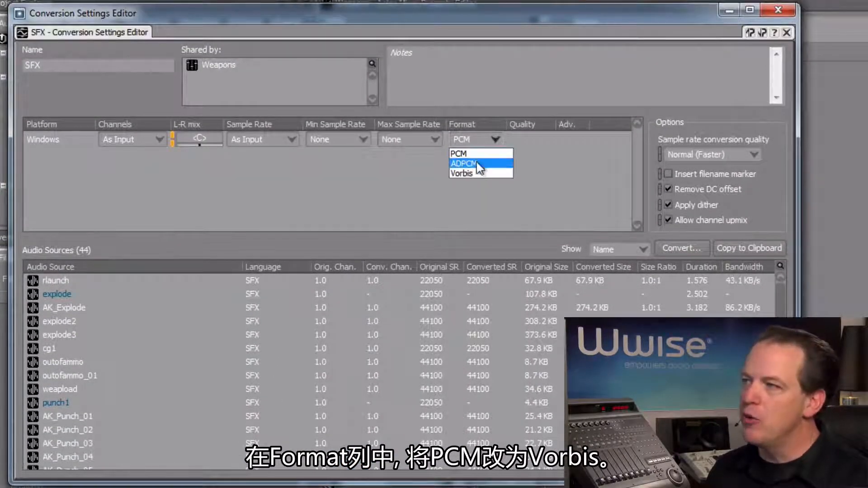
click(475, 176)
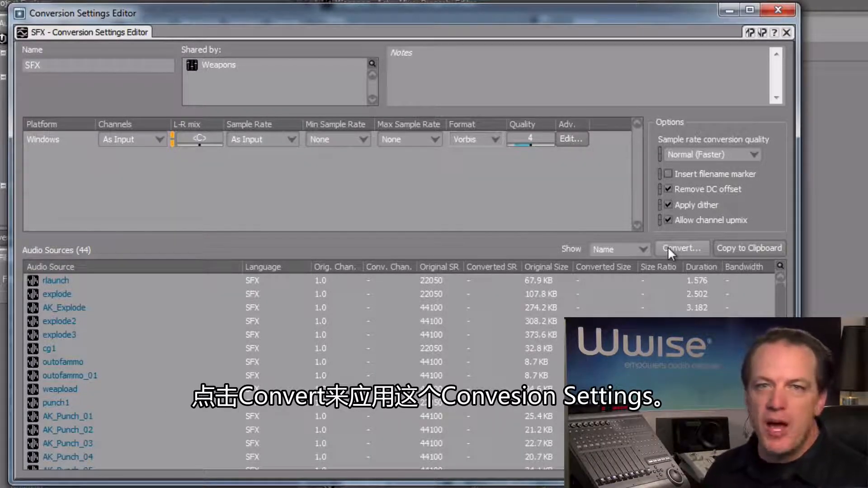
click(668, 248)
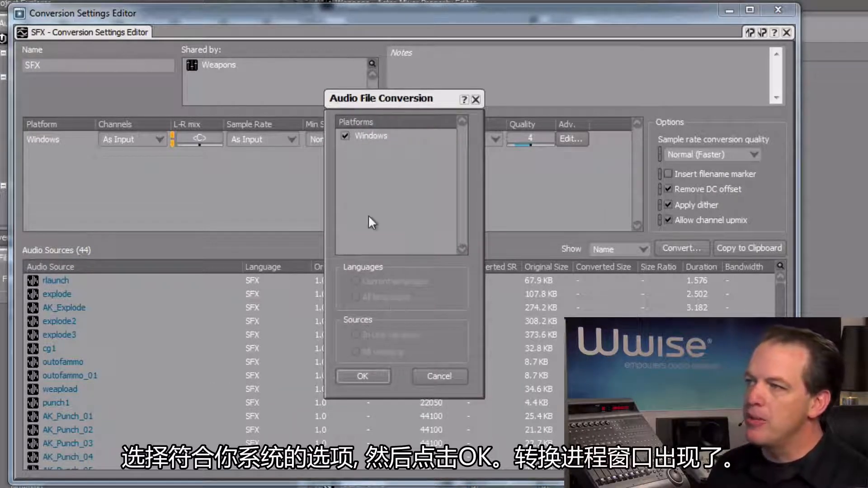
click(357, 377)
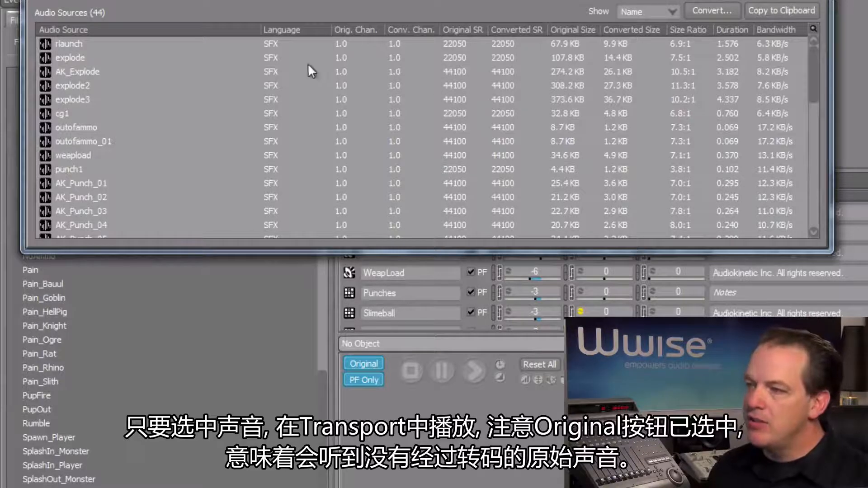
- Play AK_Explode in its original and converted versions to compare them, and close the Conversion Settings Editor
click(90, 71)
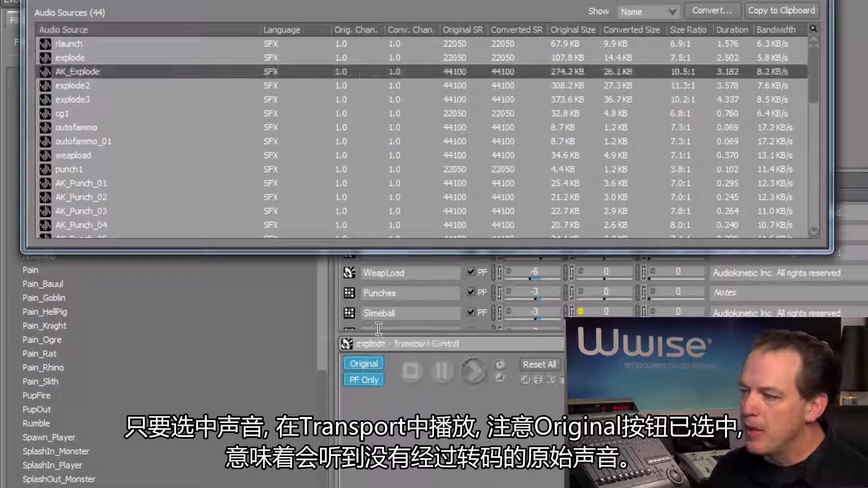
click(473, 372)
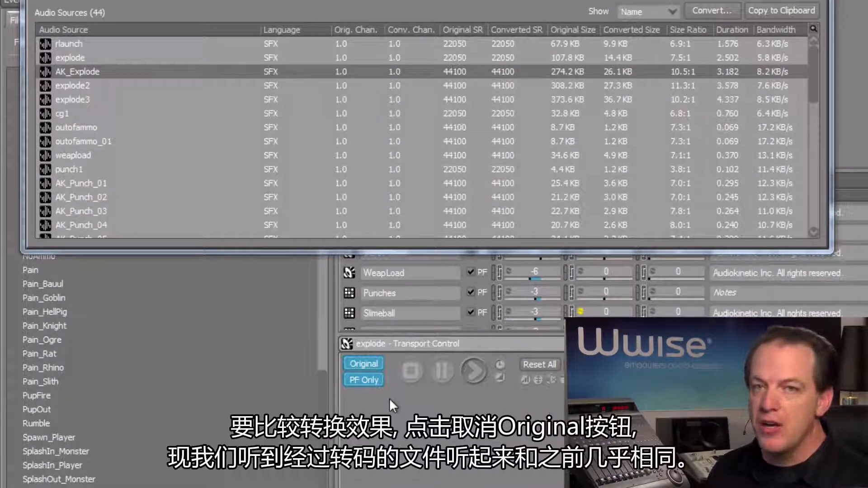
click(365, 367)
click(474, 375)
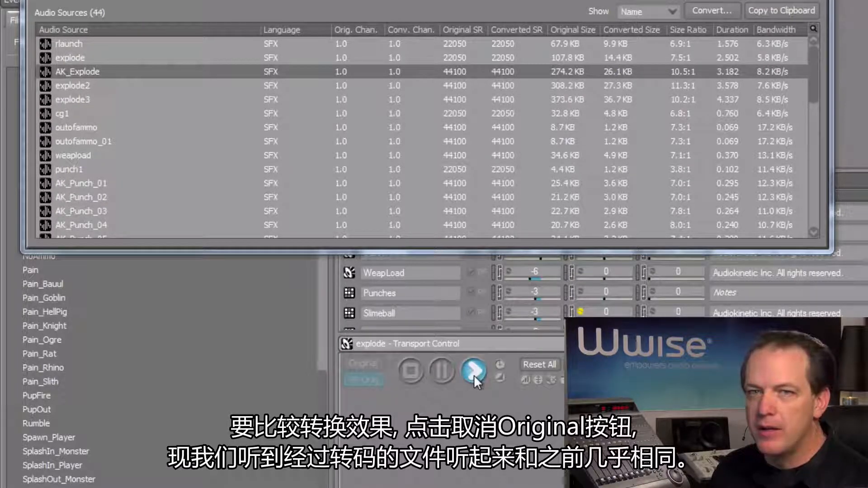
click(474, 376)
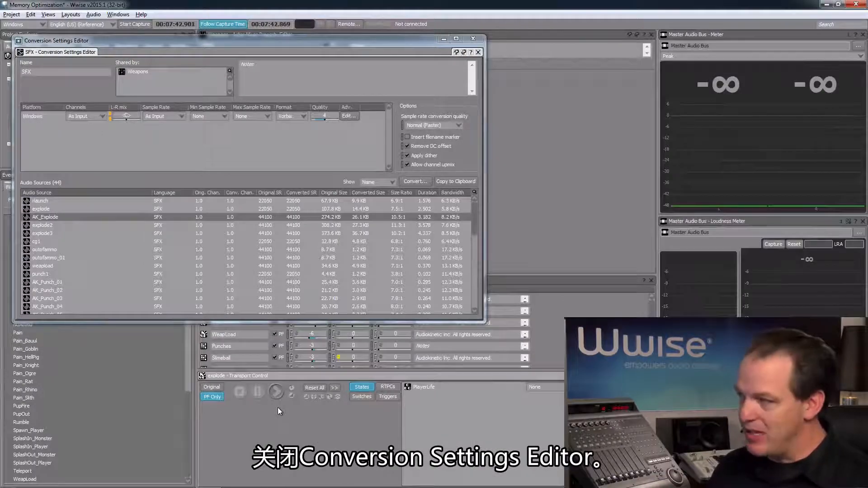
click(475, 40)
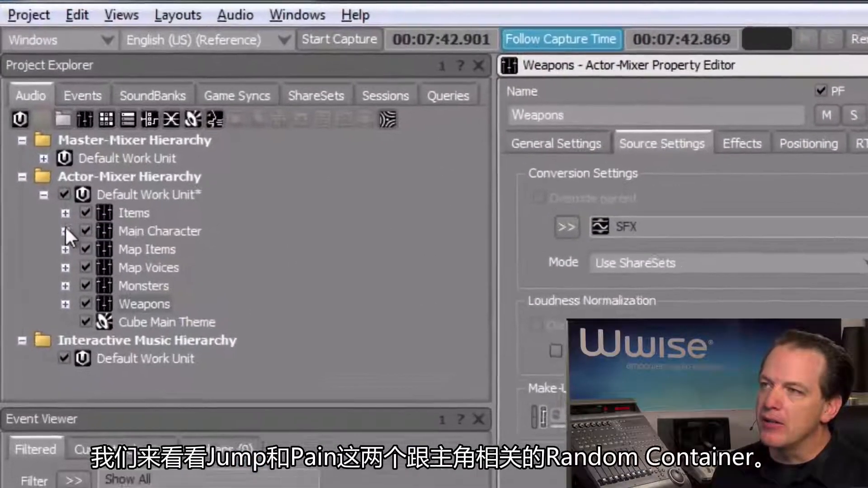
- Exclude Pain4 through pain7 from the Main Character's Pain container, and jump_4 and jump_3 from its Jump container
click(65, 231)
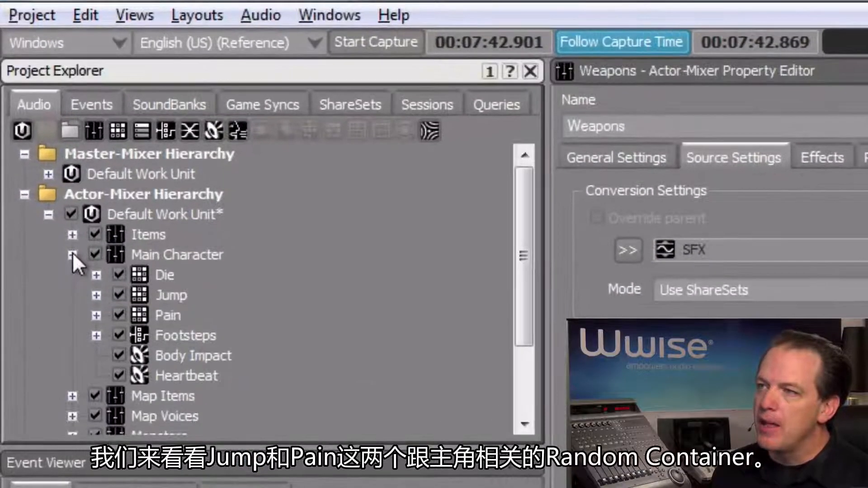
click(97, 296)
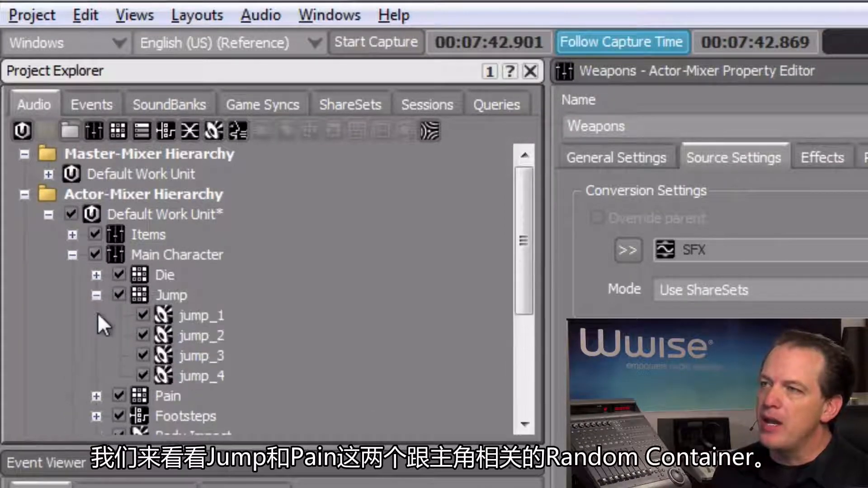
click(96, 397)
drag(523, 251, 523, 264)
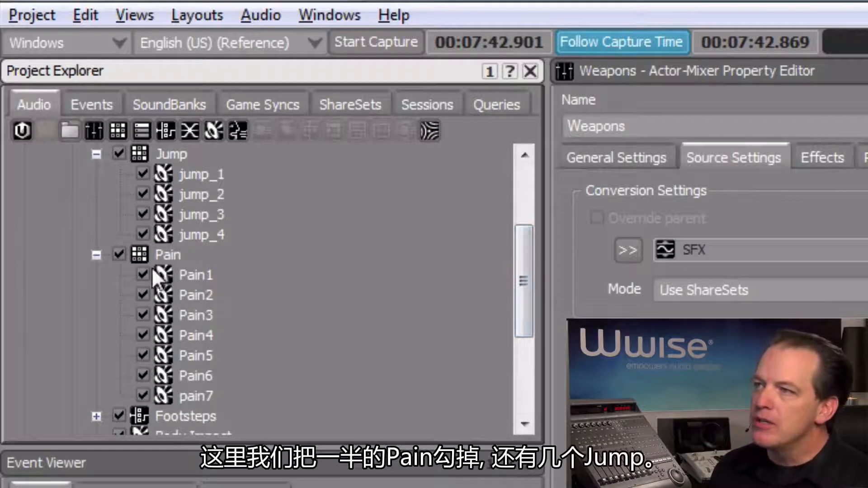
click(143, 396)
click(143, 375)
click(143, 356)
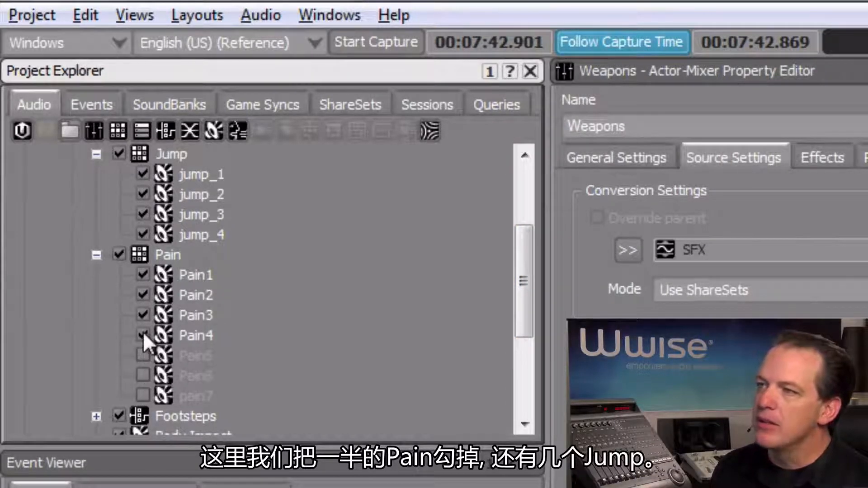
click(143, 335)
click(144, 234)
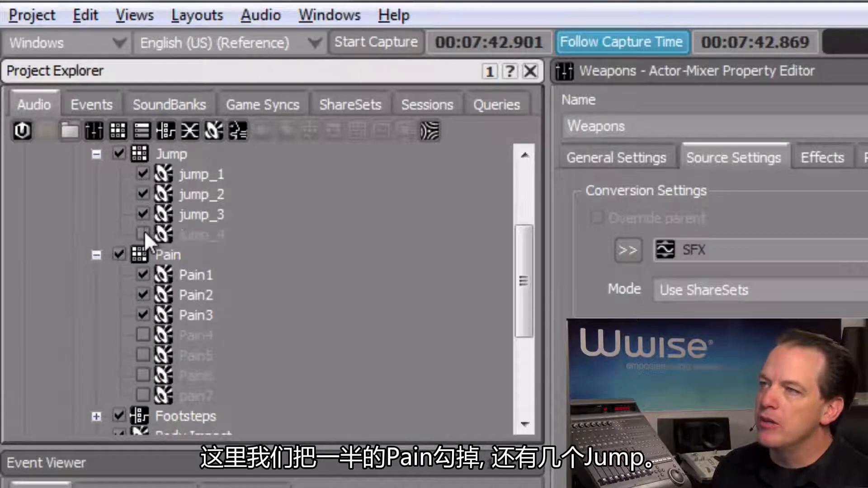
click(143, 214)
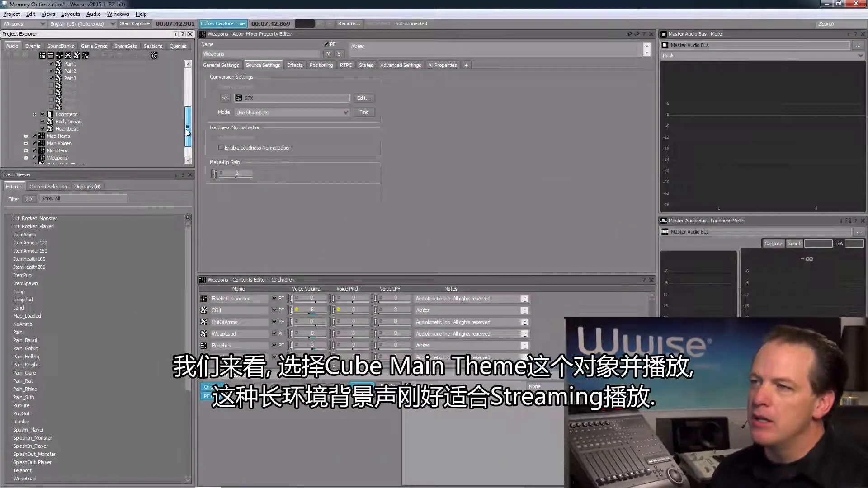
- Audition the Cube Main Theme sound, stop it, and enable streaming in its general settings
drag(186, 130, 187, 134)
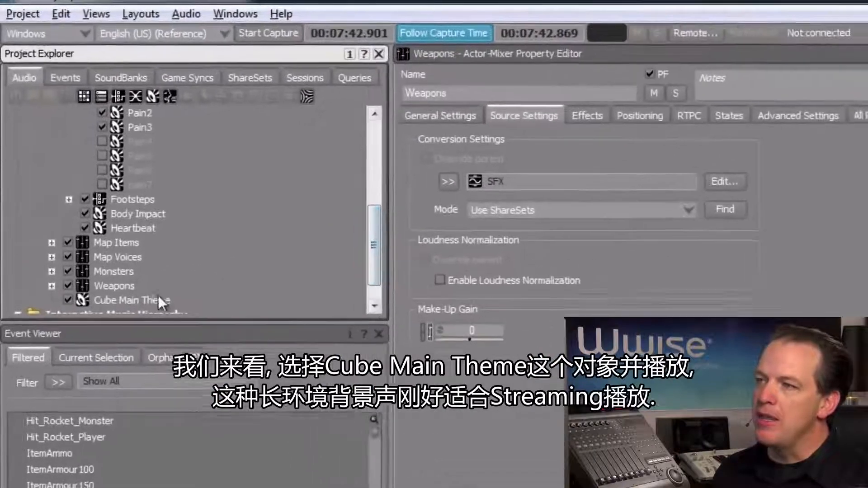
click(77, 160)
key(space)
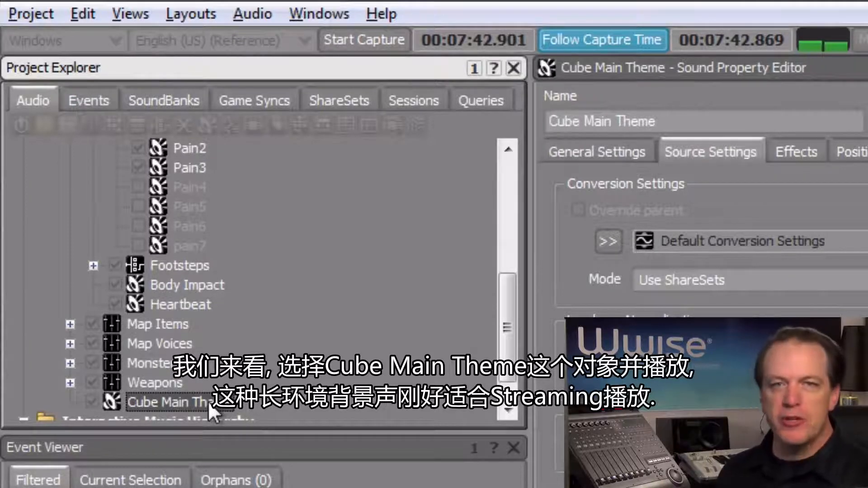
key(space)
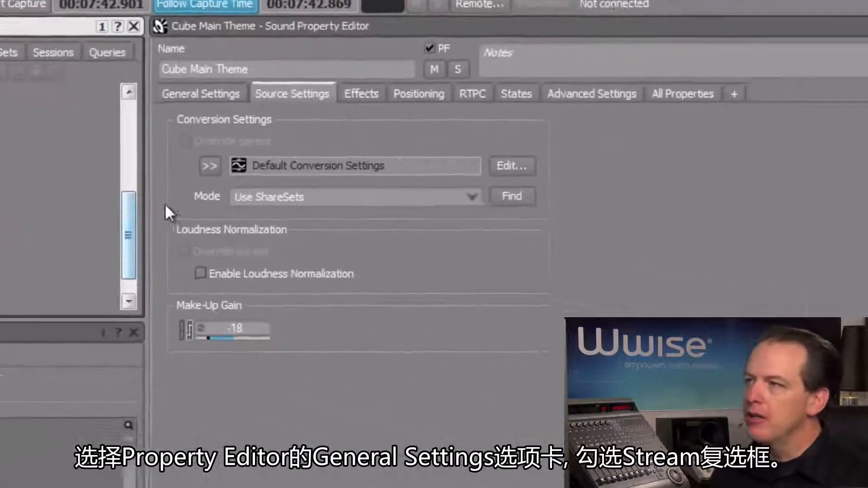
click(50, 72)
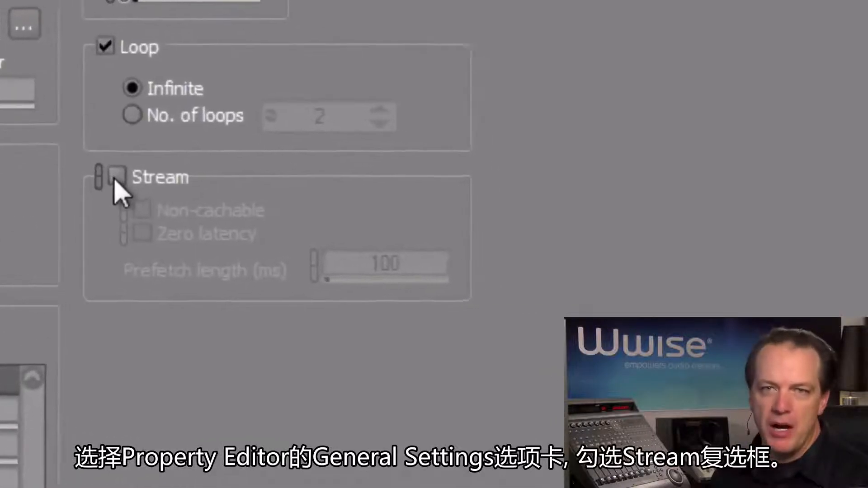
click(116, 175)
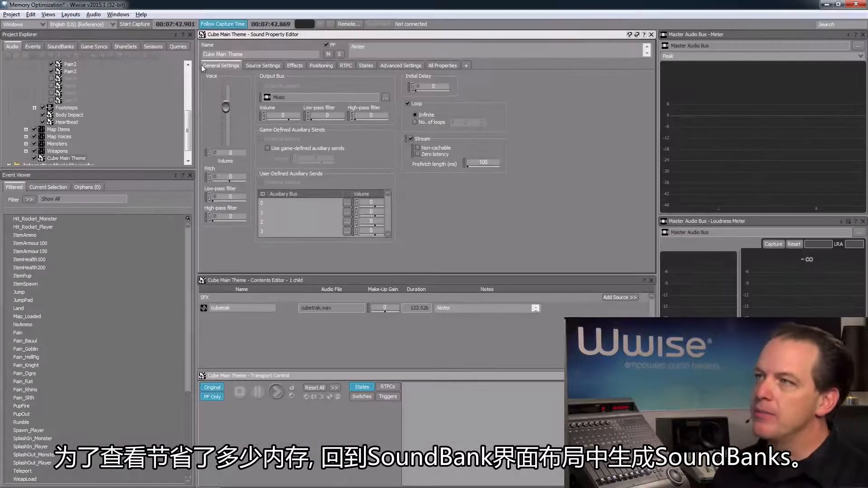
- Switch to the SoundBank layout, regenerate the Main and DCP_the_core SoundBanks, and dismiss the generation report
click(71, 15)
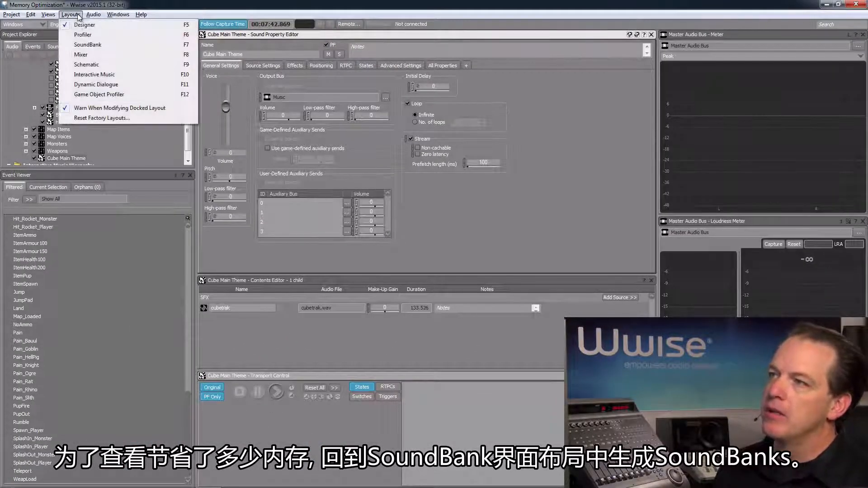
click(86, 44)
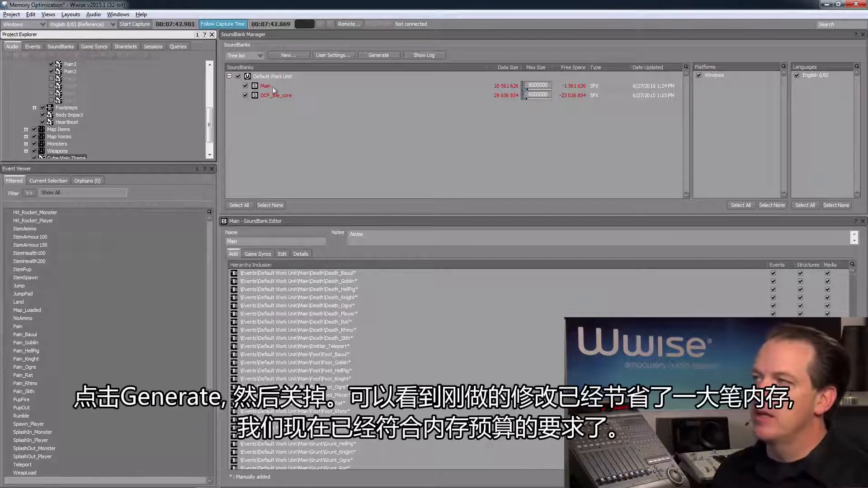
click(373, 57)
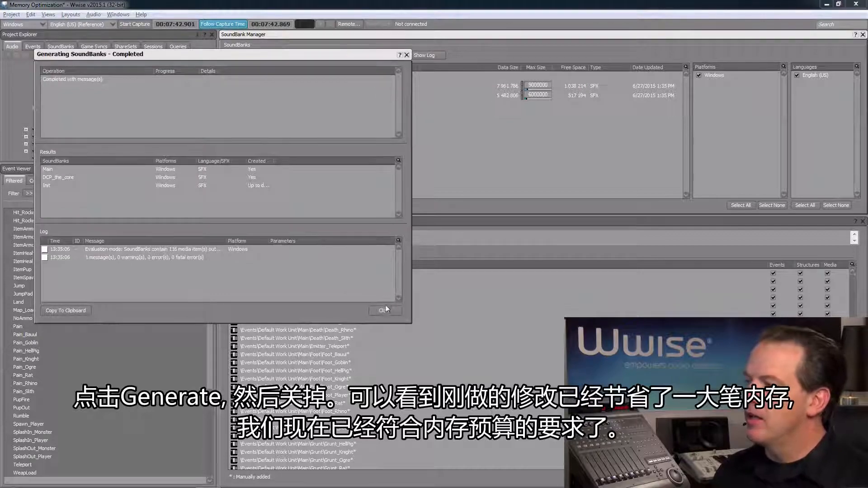
click(384, 312)
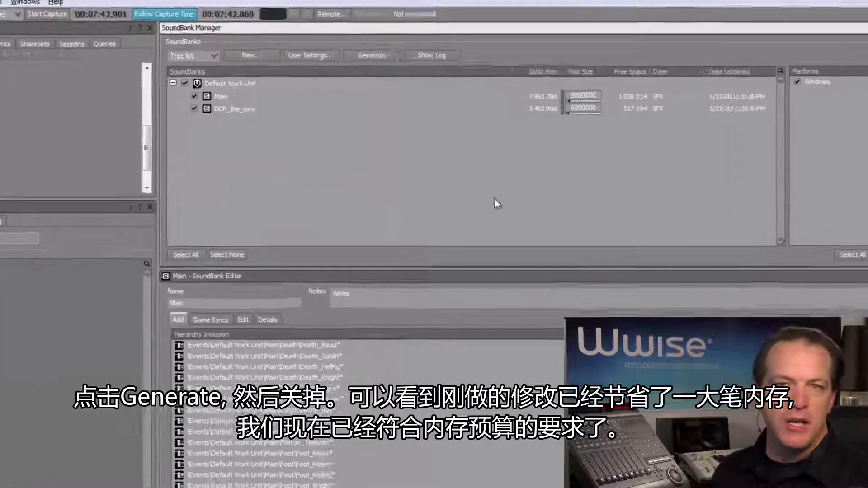